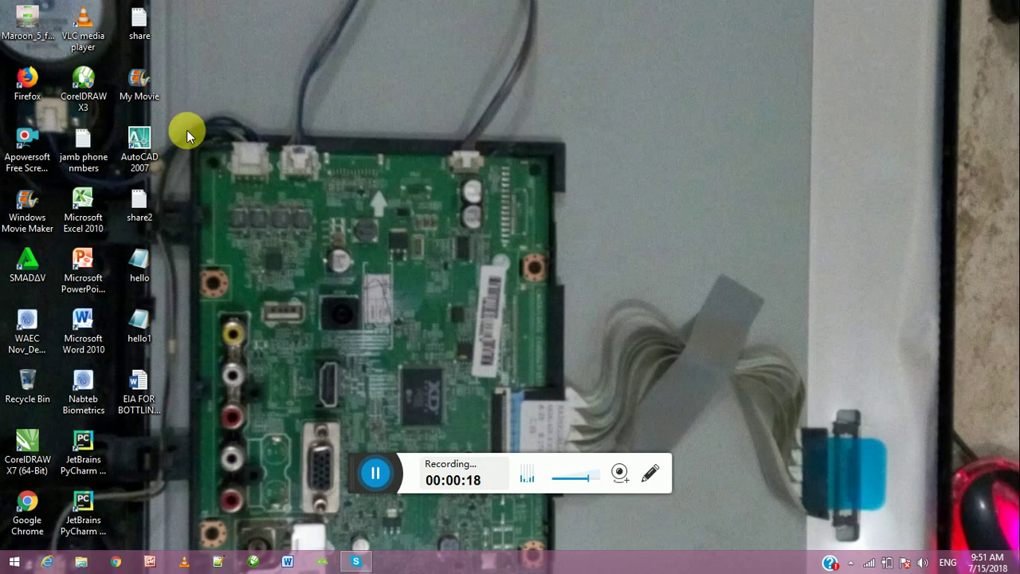
# Step: Launch Firefox from the desktop and put the cursor in its address bar
pyautogui.doubleClick(33, 93)
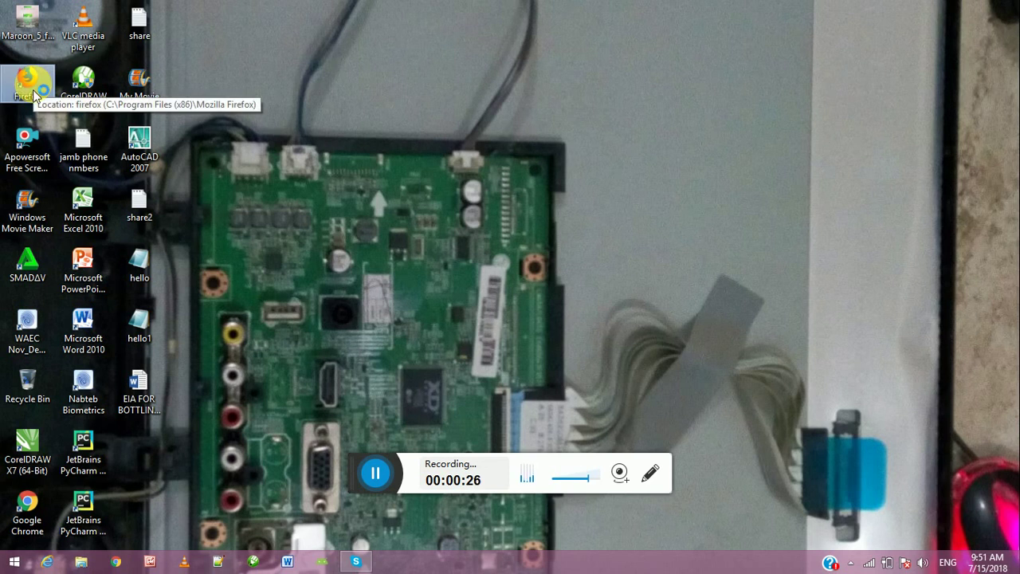
pyautogui.doubleClick(36, 97)
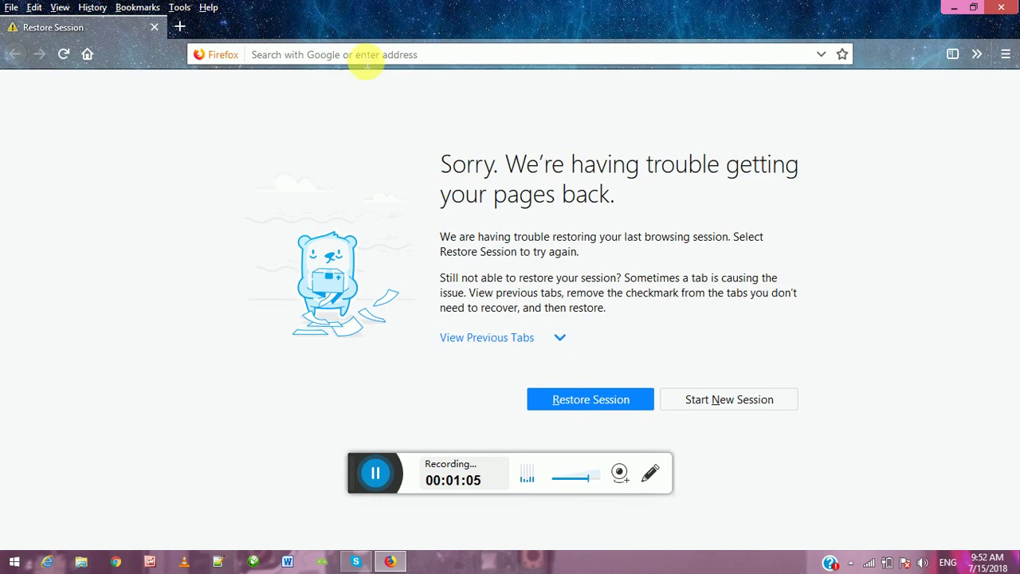
pyautogui.click(446, 56)
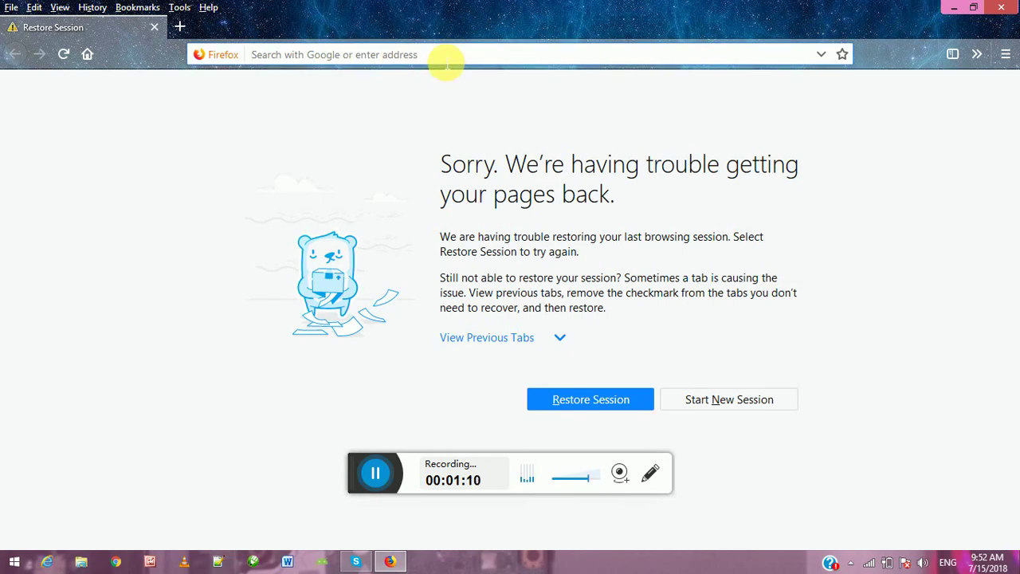
pyautogui.write('www')
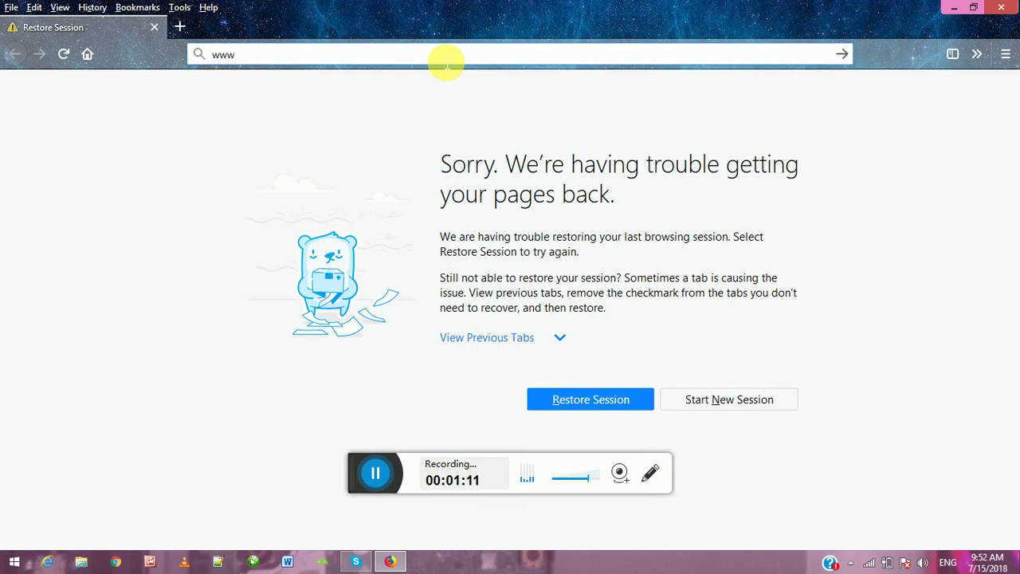
pyautogui.write('.face')
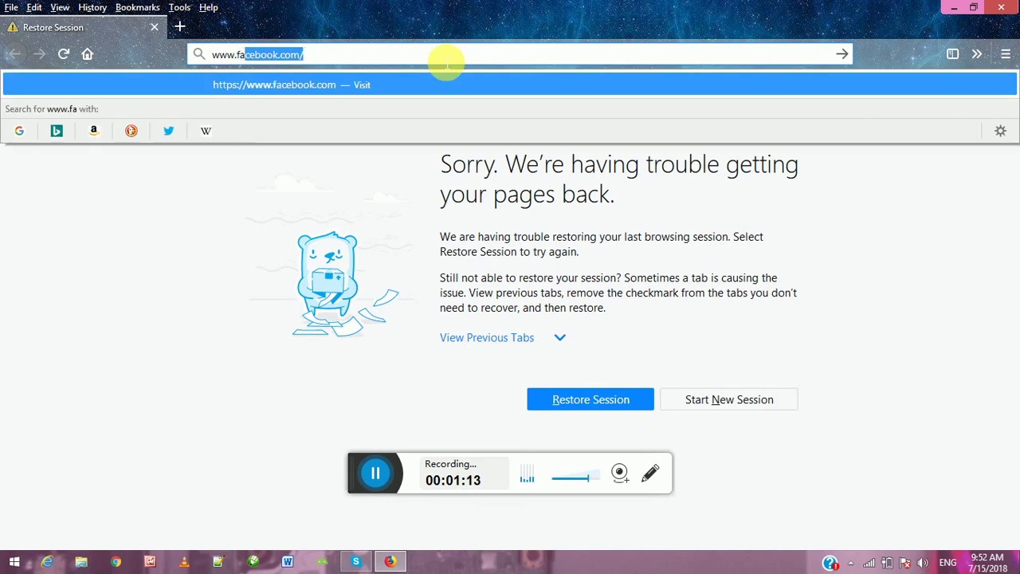
pyautogui.write('book')
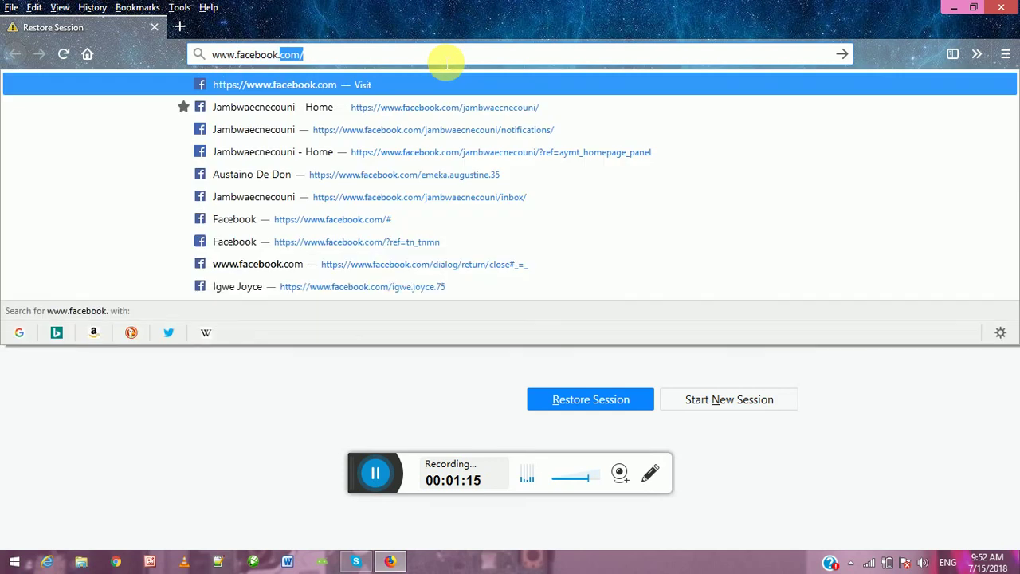
pyautogui.write('.com')
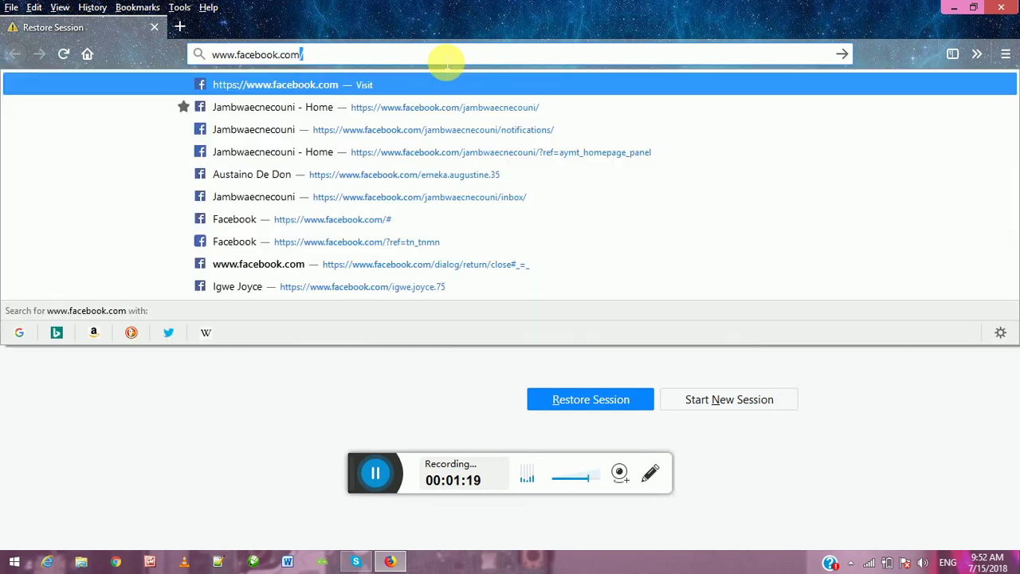
pyautogui.press('Return')
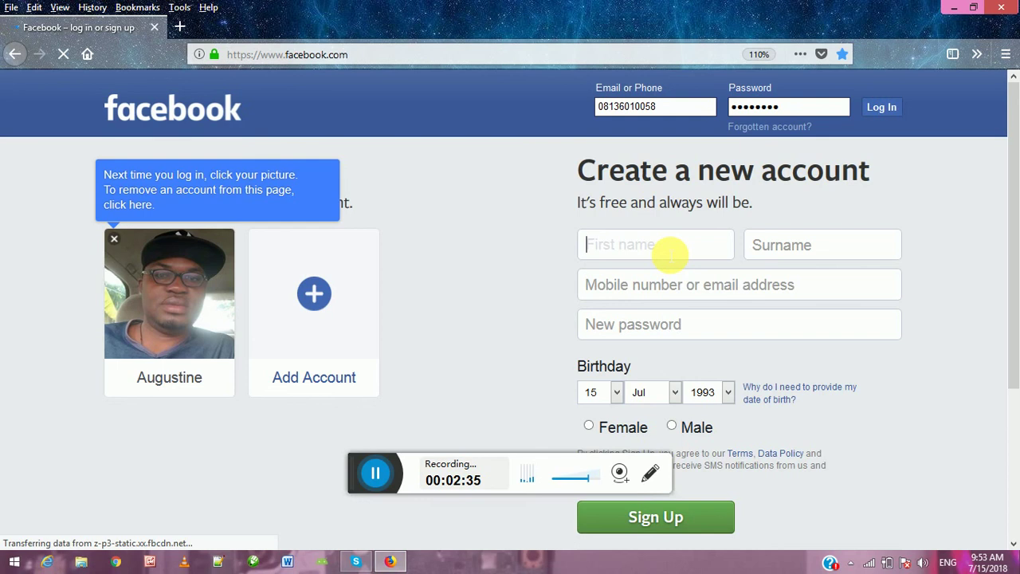
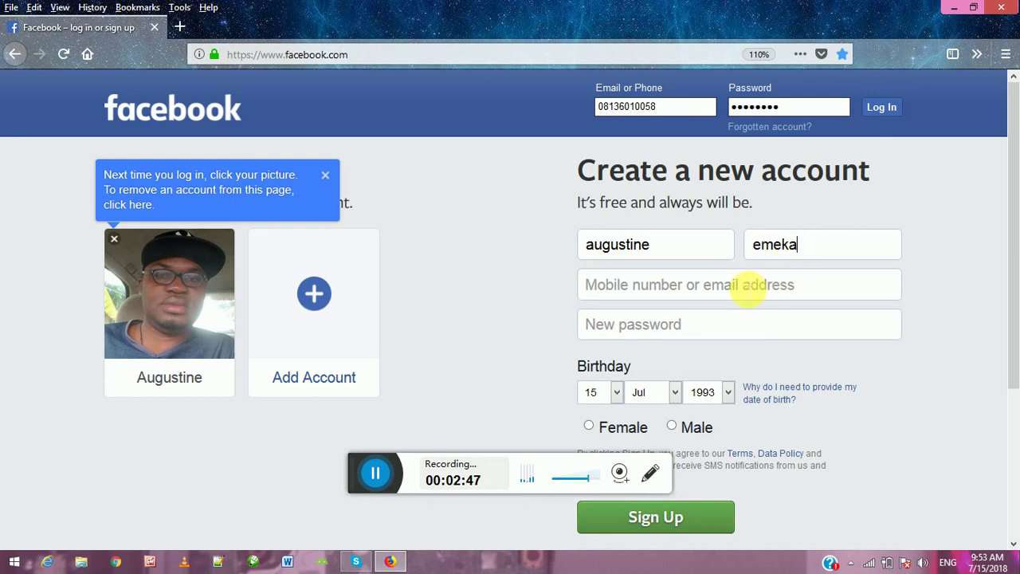
# Step: Enter the user's first name, surname and mobile phone number in the sign-up form
pyautogui.click(749, 288)
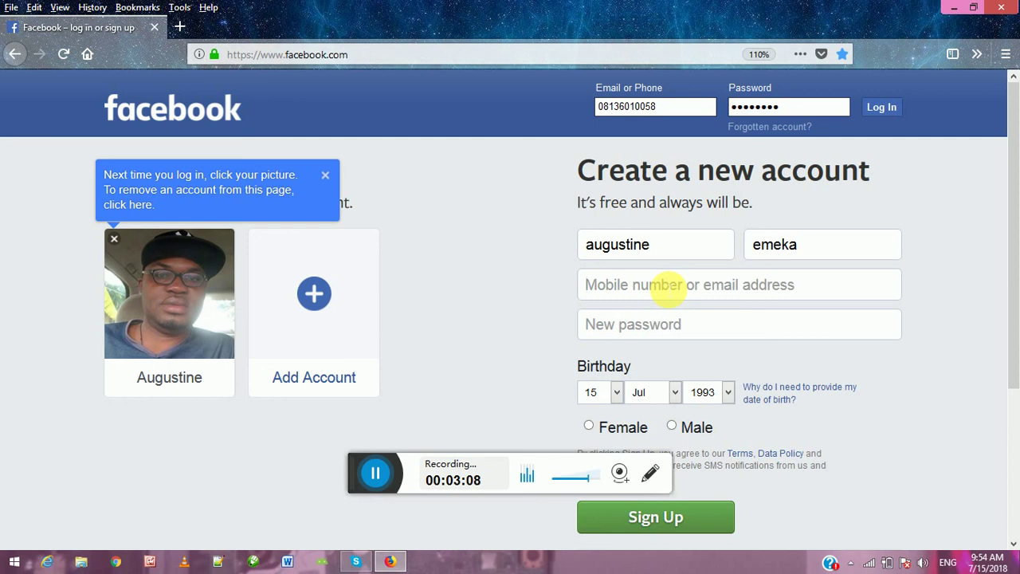
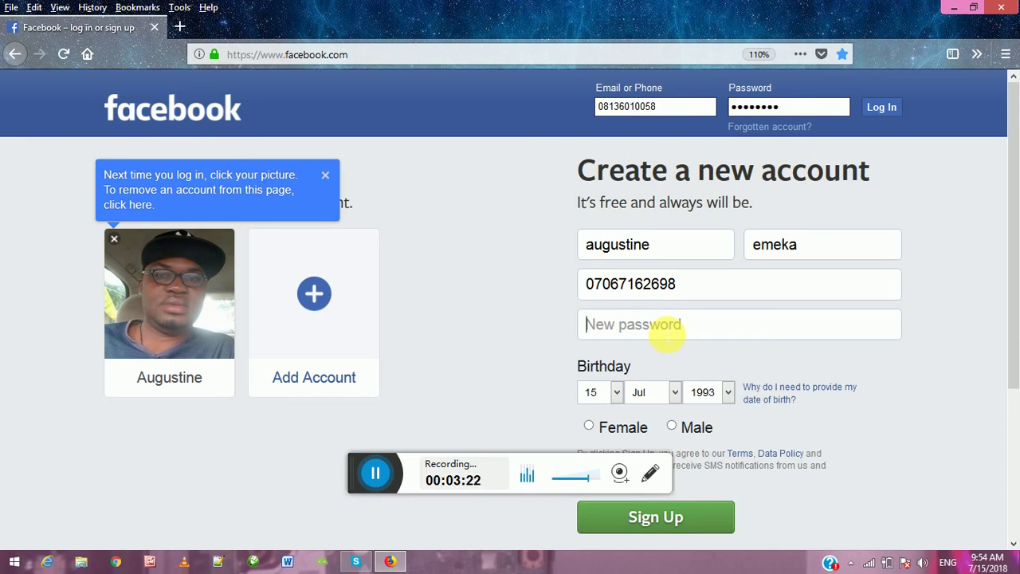
# Step: Type a new account password, correcting it partway through
pyautogui.write('••••••')
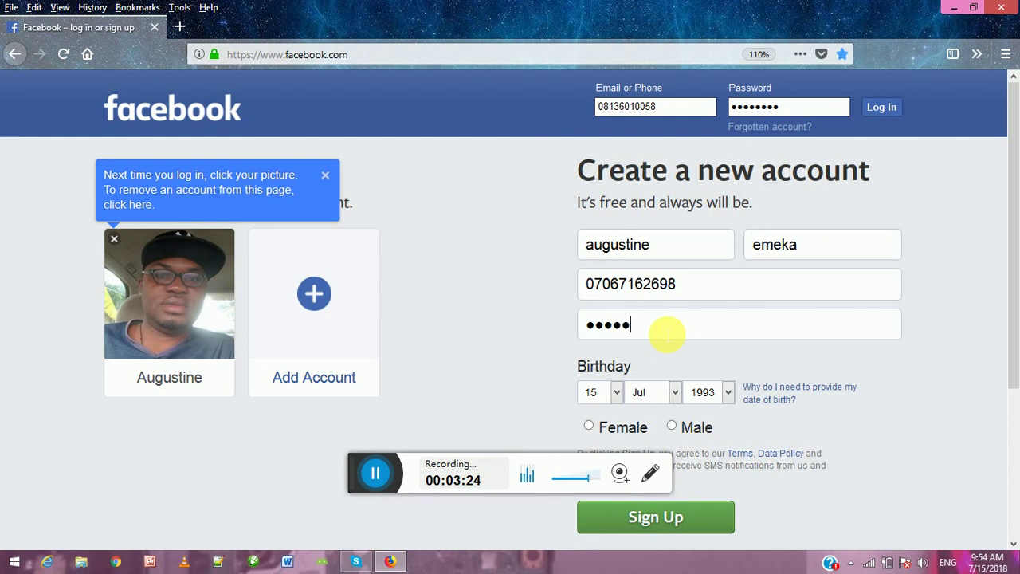
pyautogui.press('BackSpace')
pyautogui.press('BackSpace')
pyautogui.press('BackSpace')
pyautogui.press('BackSpace')
pyautogui.press('BackSpace')
pyautogui.press('BackSpace')
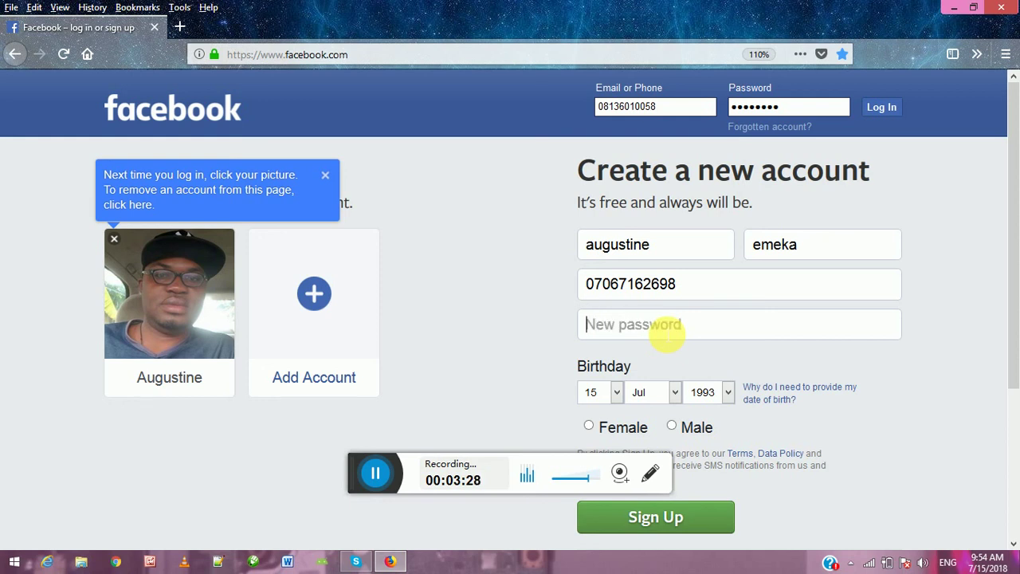
pyautogui.write('•')
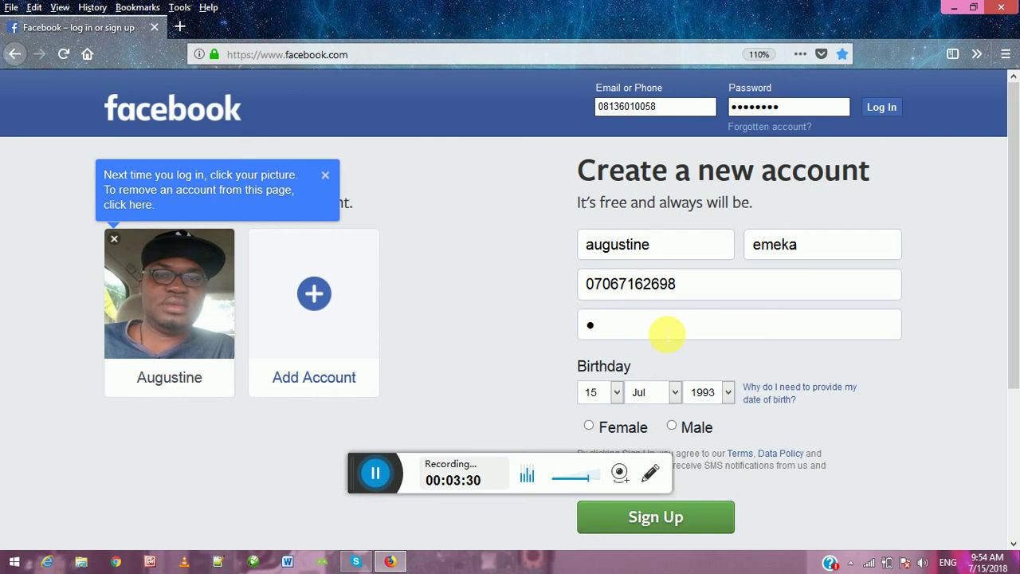
pyautogui.write('••••')
pyautogui.write('•••')
# Step: Pick Day 12, Month Oct and Year 1988 from the birthday dropdowns, then select Male
pyautogui.click(616, 392)
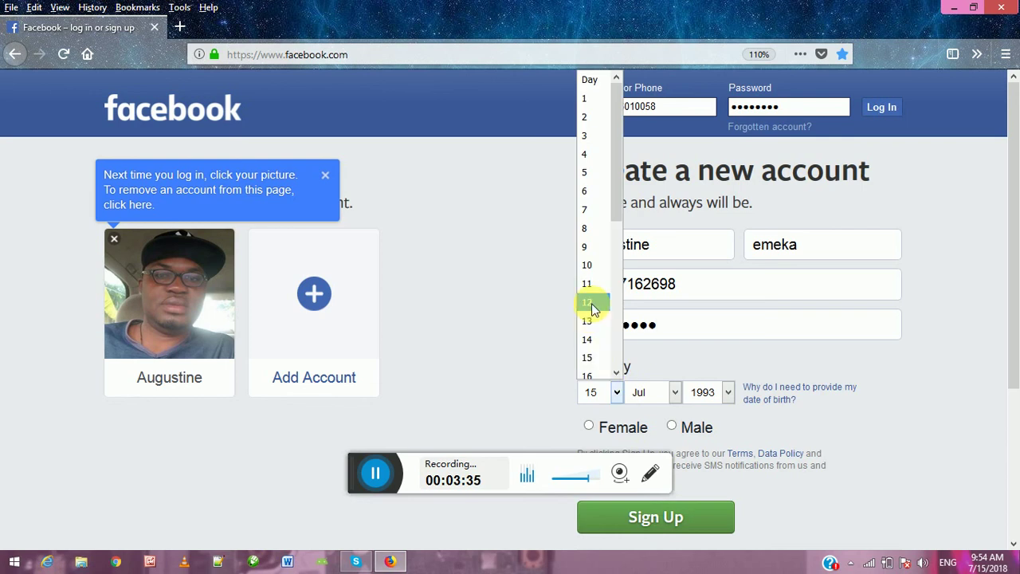
pyautogui.click(590, 303)
pyautogui.click(657, 400)
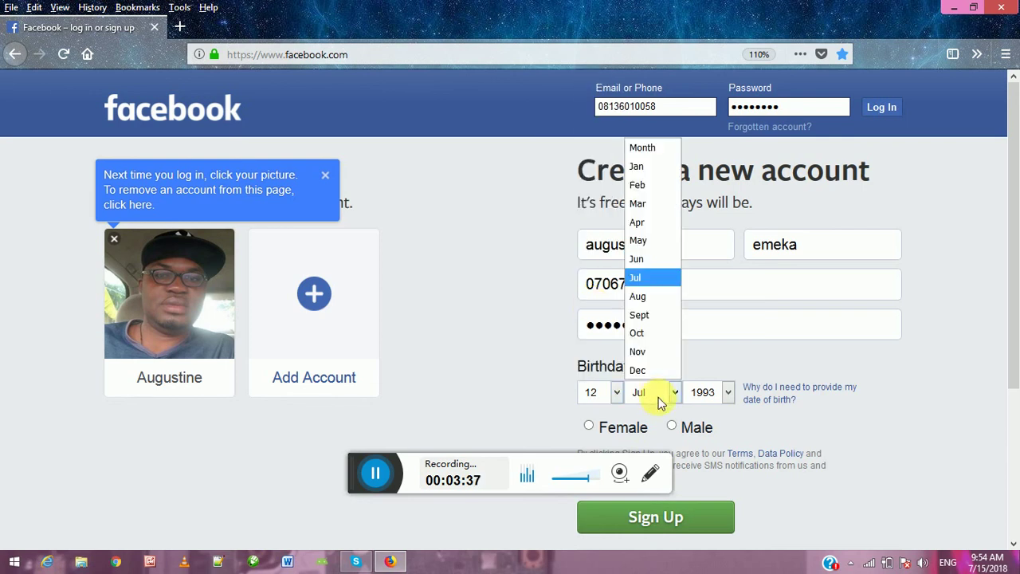
pyautogui.click(660, 335)
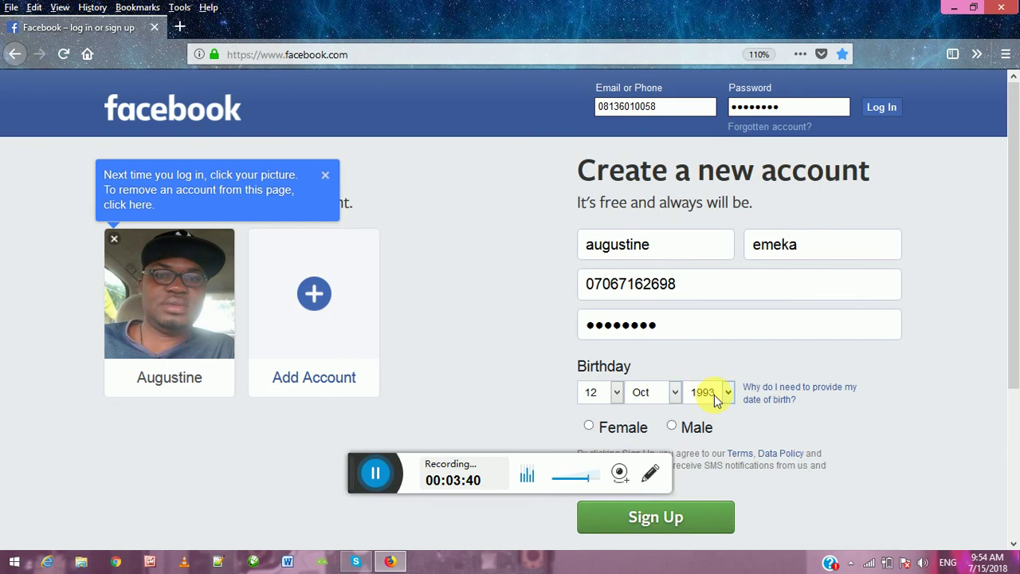
pyautogui.click(714, 394)
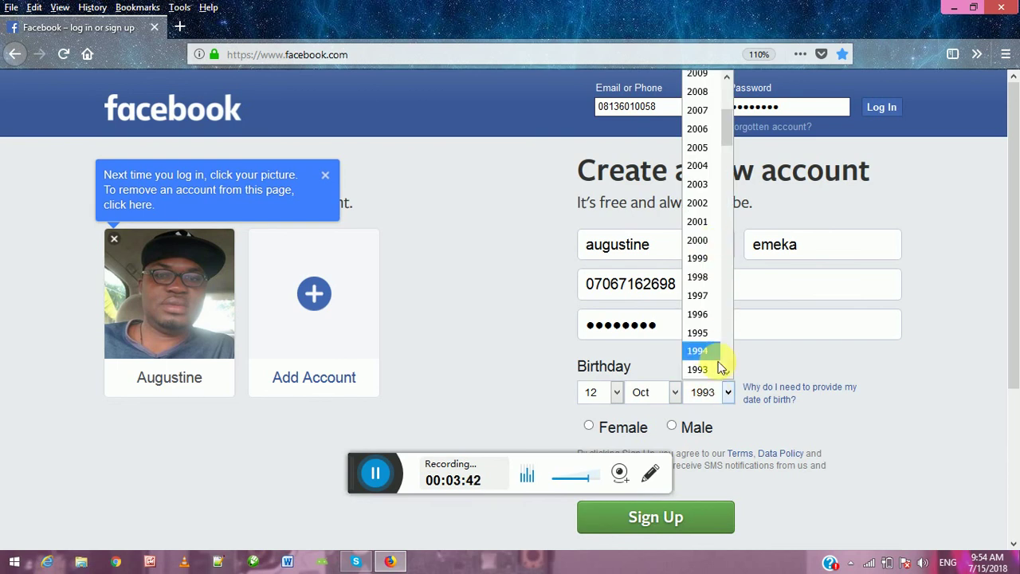
pyautogui.click(728, 357)
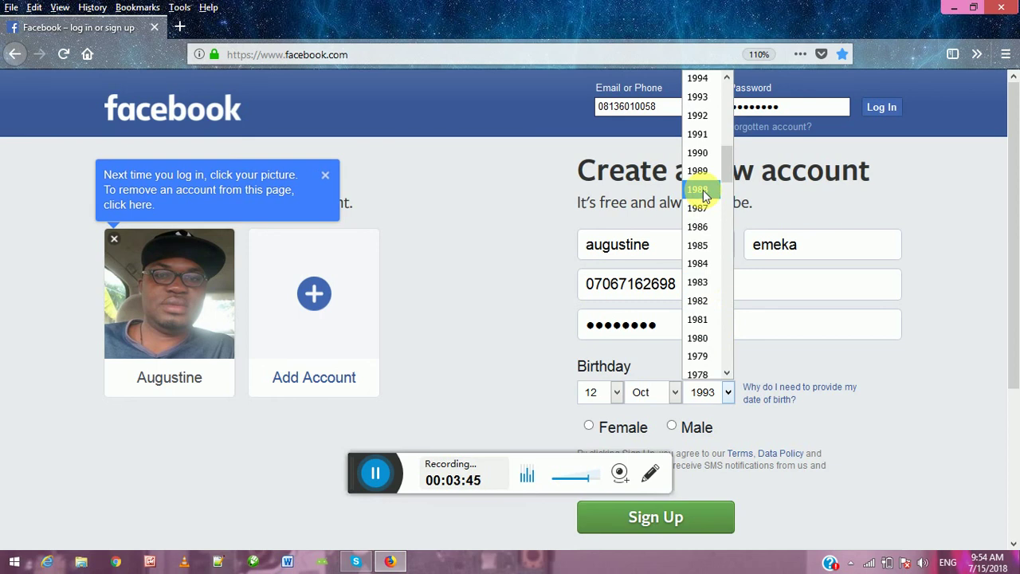
pyautogui.click(703, 190)
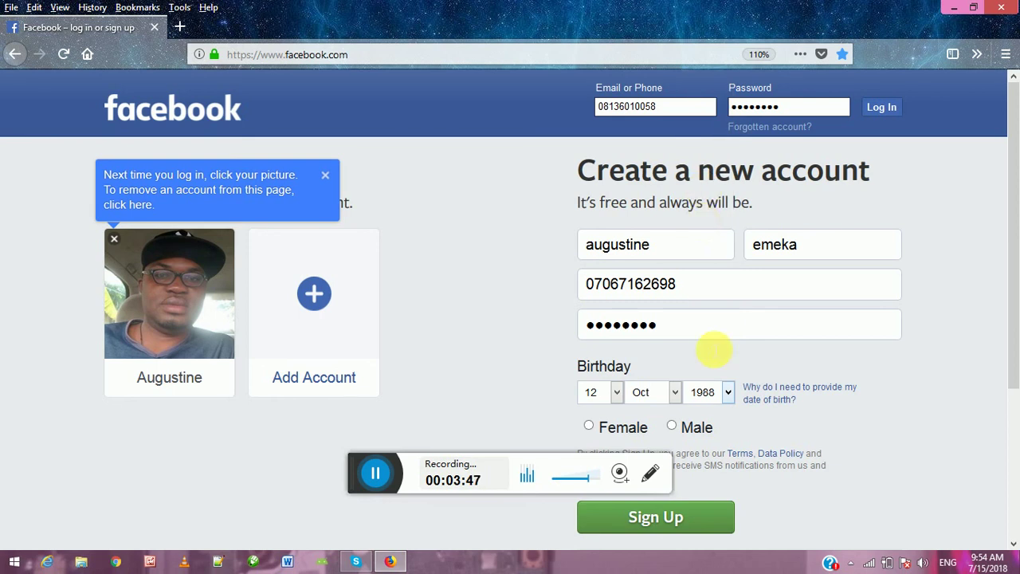
pyautogui.click(672, 427)
# Step: Submit the form with Sign Up and choose Don't Save for the Firefox password prompt
pyautogui.scroll(-2, 771, 424)
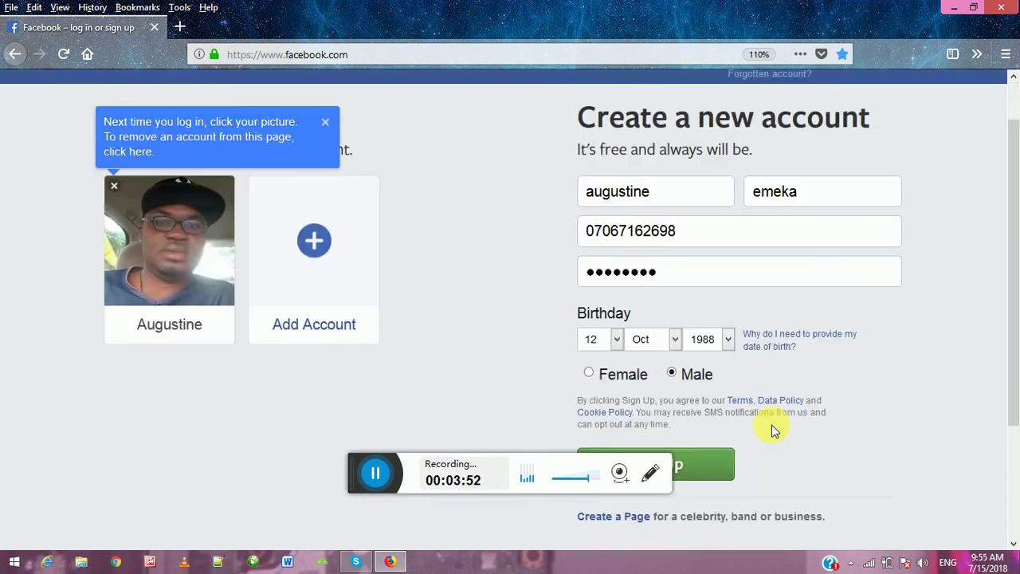
pyautogui.scroll(-2, 771, 424)
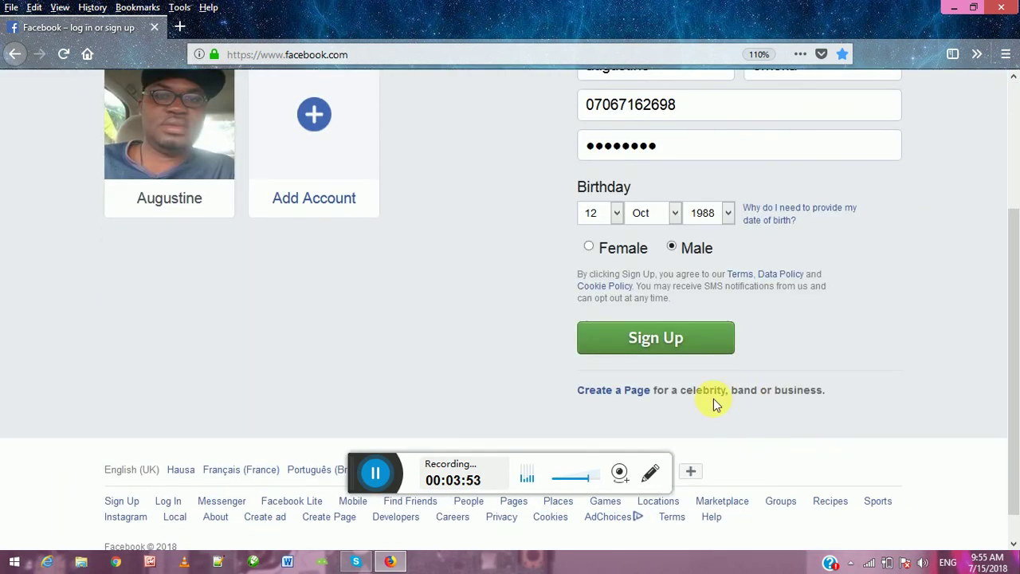
pyautogui.click(662, 348)
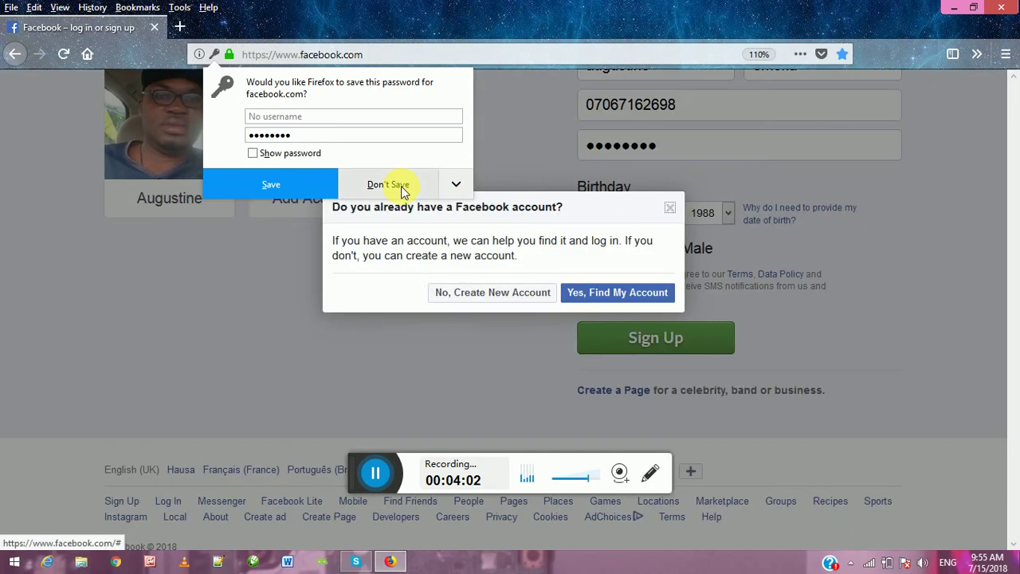
pyautogui.click(401, 185)
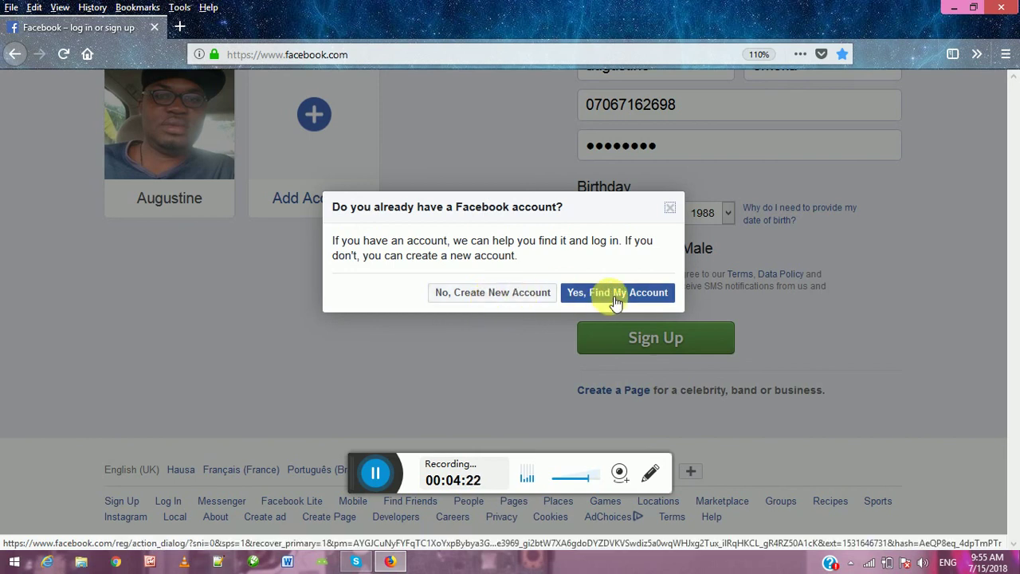
# Step: Choose 'No, Create New Account' and answer 'Not Now' to facebook.com notifications
pyautogui.click(466, 297)
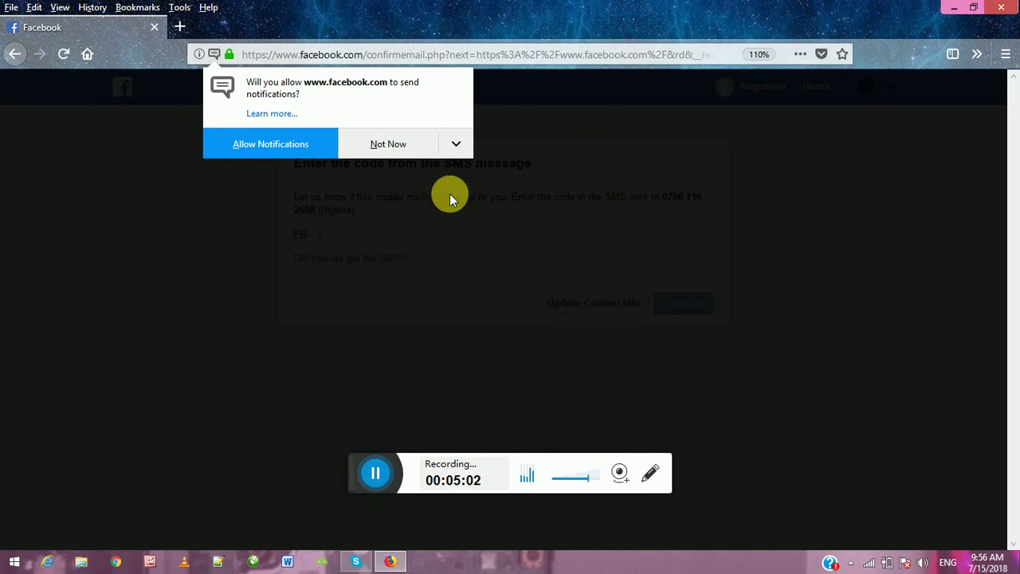
pyautogui.click(388, 144)
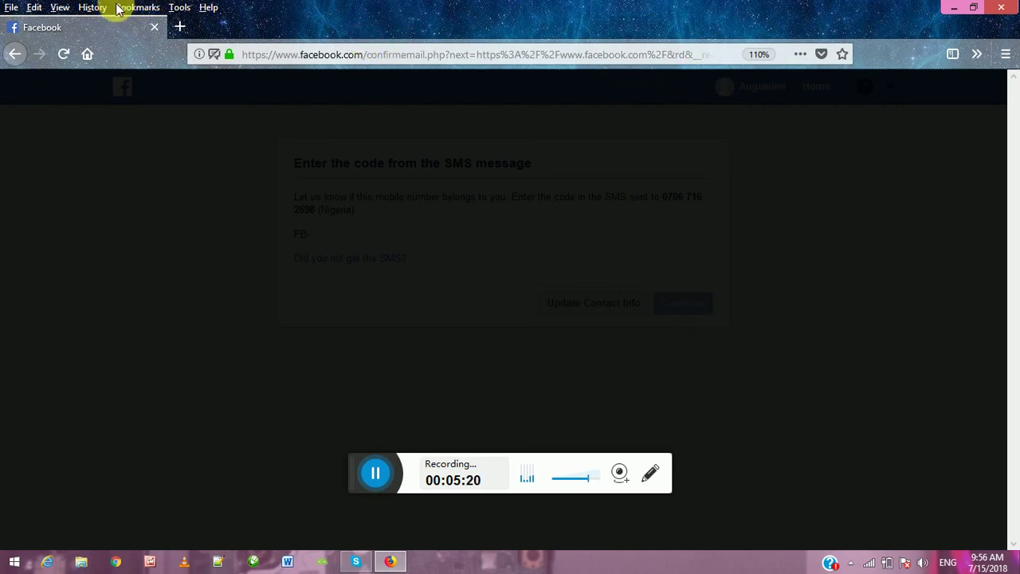
# Step: Open a new tab and load Facebook from its Top Sites tile
pyautogui.click(178, 28)
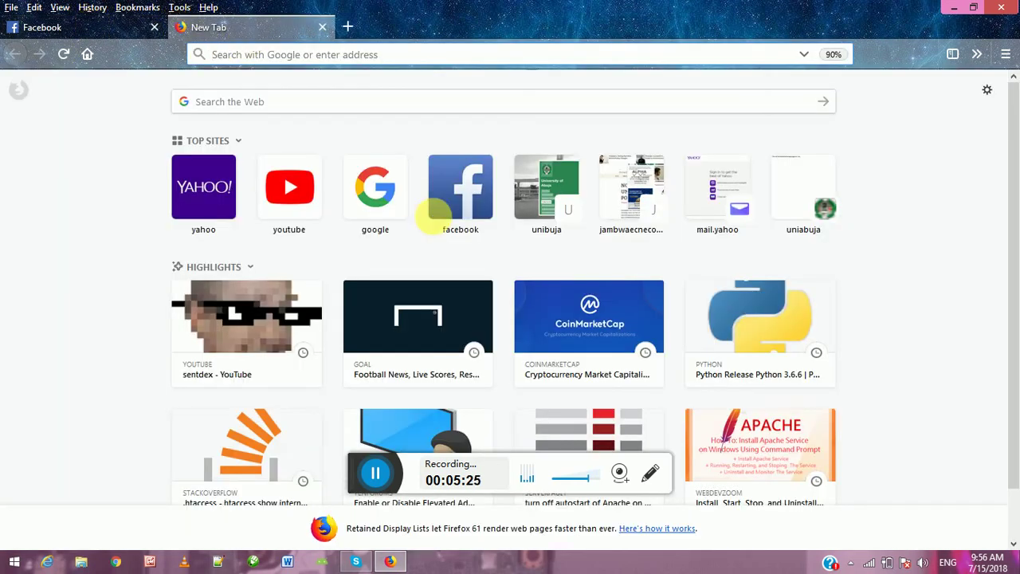
pyautogui.click(474, 199)
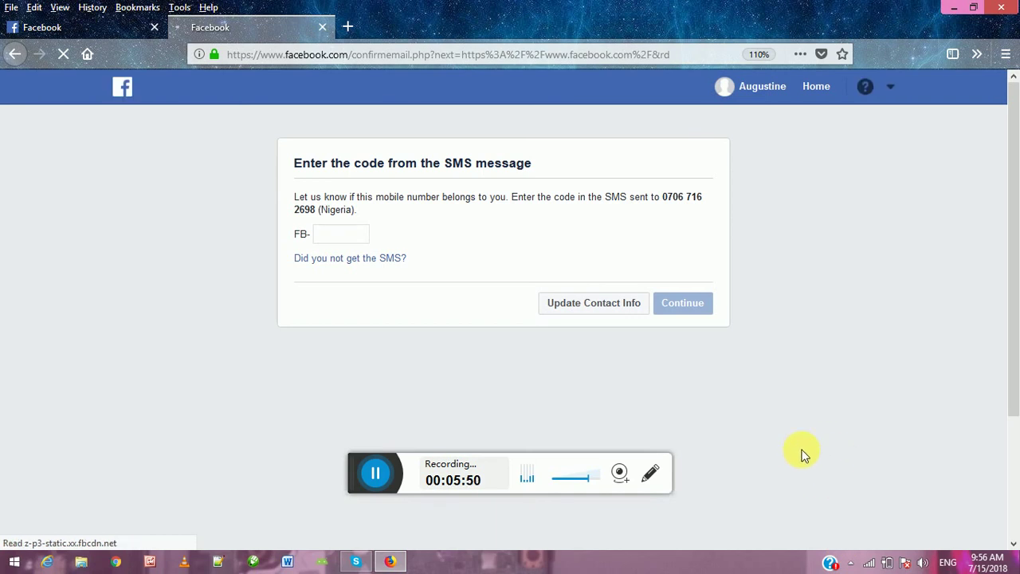
pyautogui.click(318, 233)
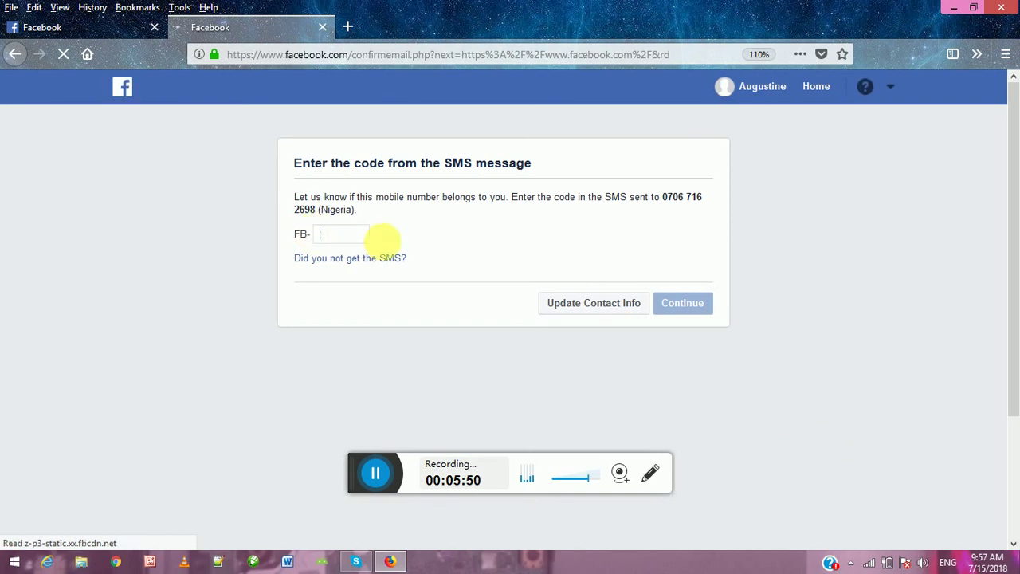